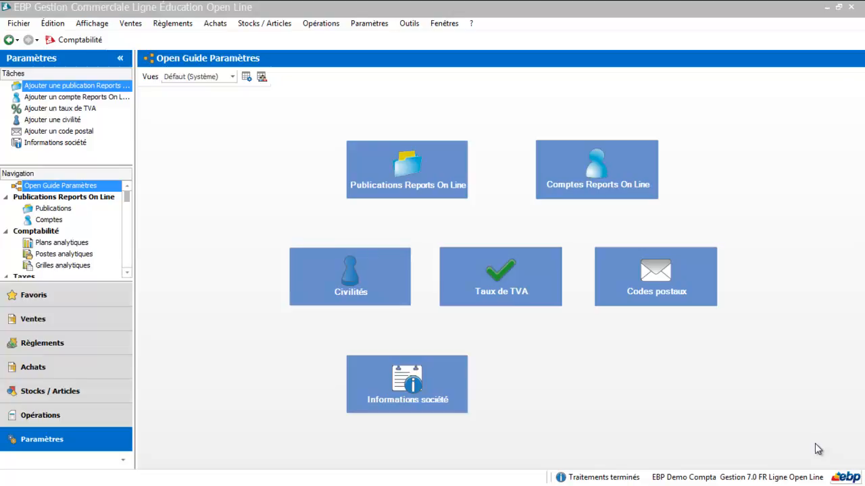
# Step: Examine the general options for sales documents in the company information, including automatic matching on invoice-to-credit-note transfer, and close the settings
pyautogui.click(425, 389)
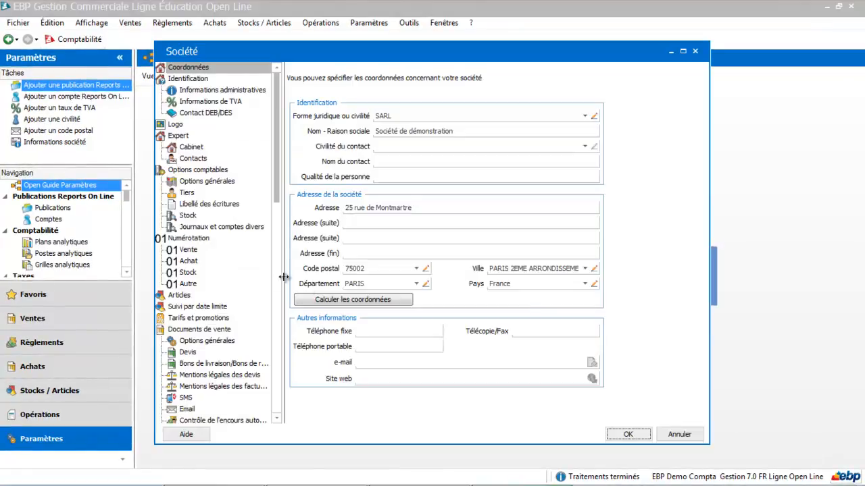
pyautogui.click(191, 342)
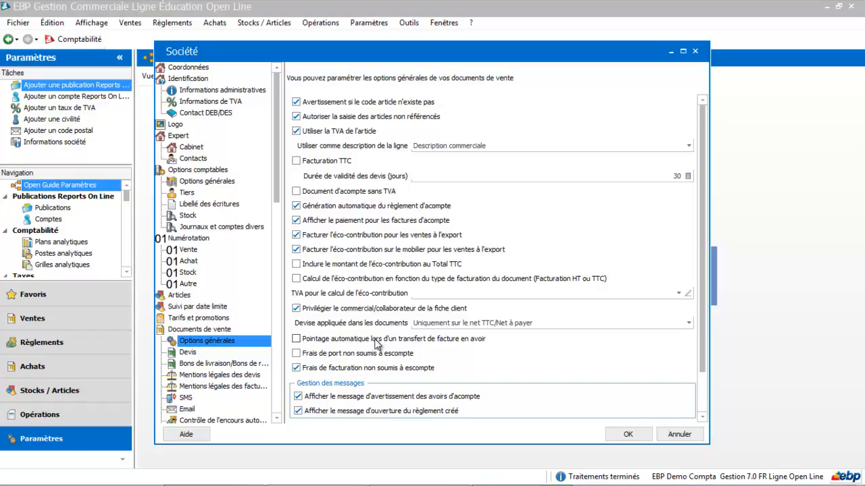
pyautogui.click(627, 435)
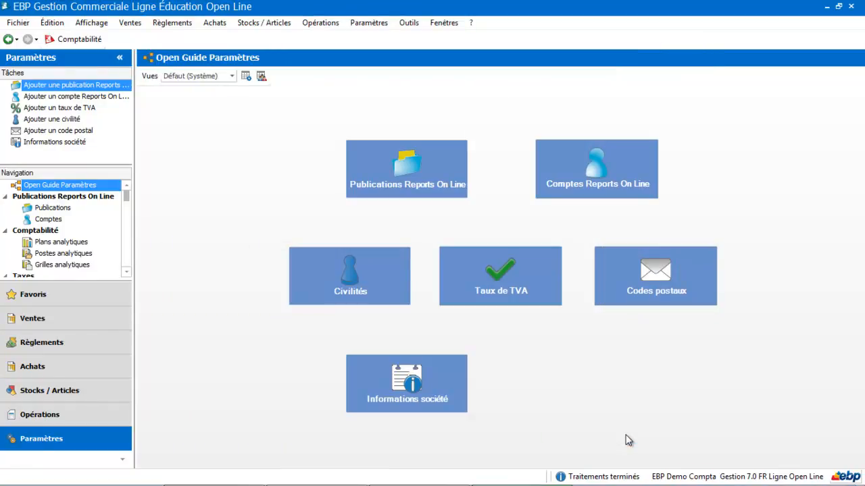
# Step: Create a new sales invoice for the client TONIER
pyautogui.click(32, 323)
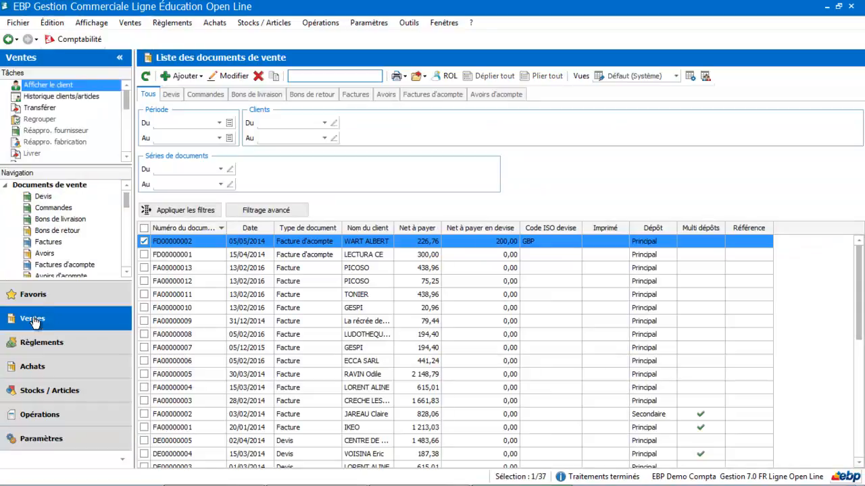
pyautogui.click(352, 96)
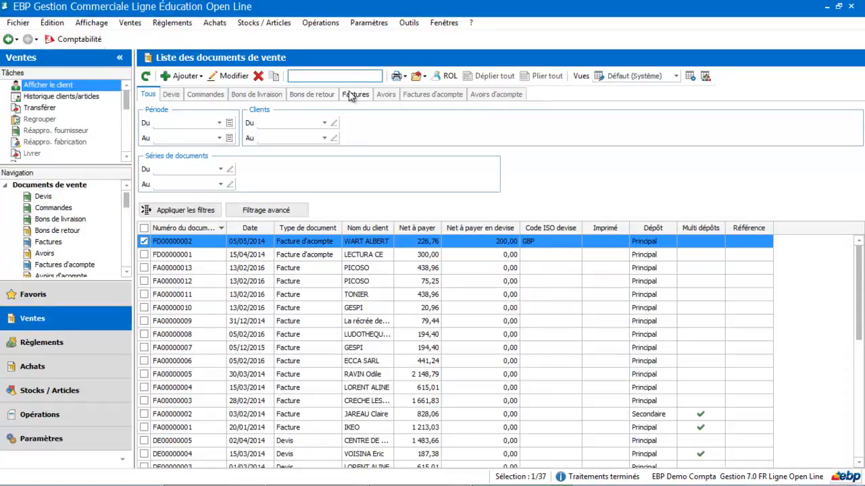
pyautogui.click(179, 76)
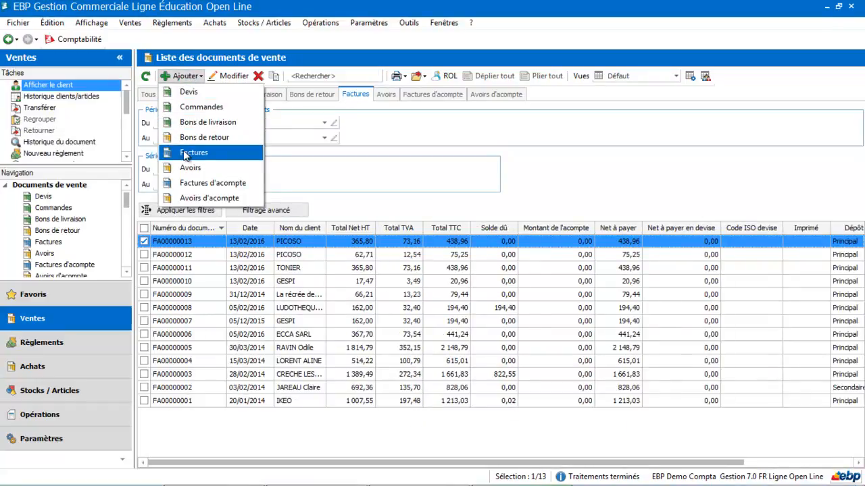
pyautogui.click(186, 152)
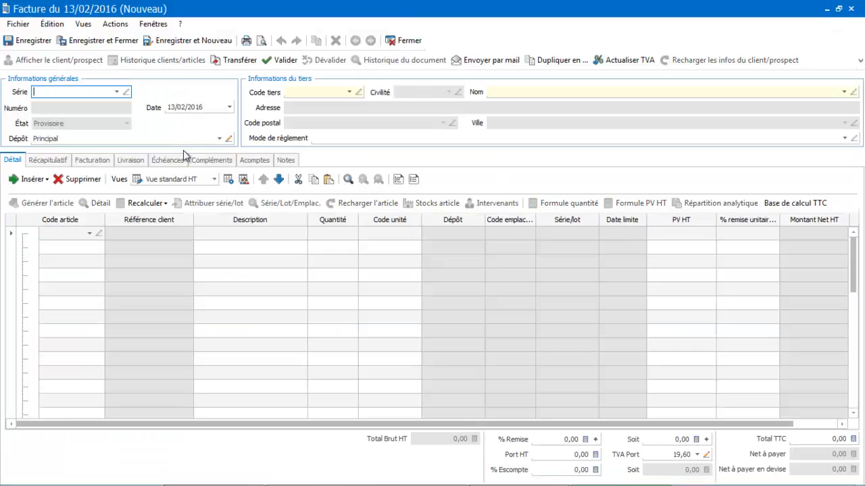
pyautogui.click(348, 92)
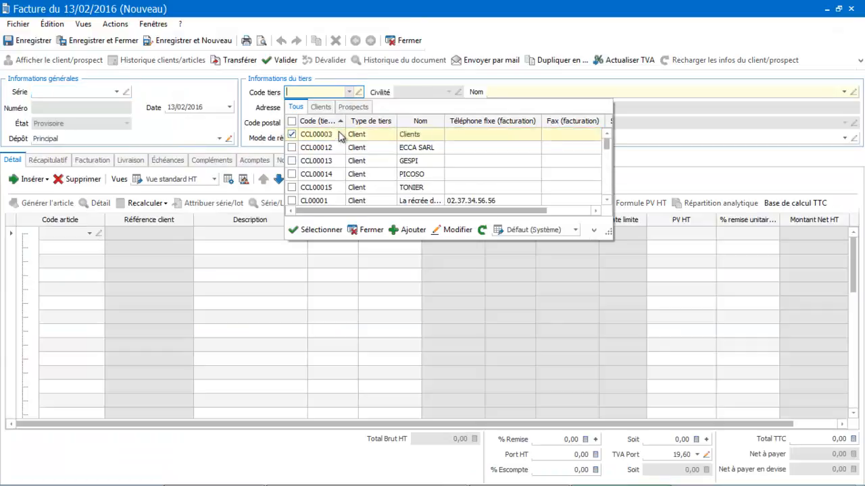
pyautogui.click(331, 187)
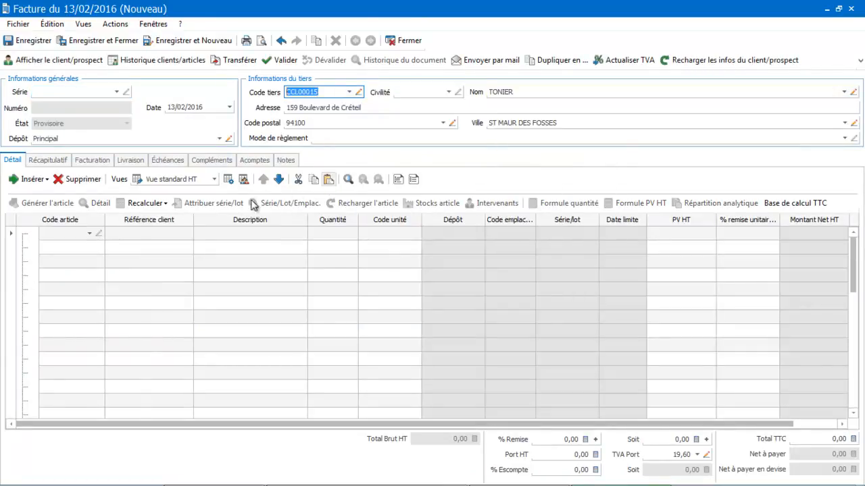
# Step: Add the article ANIM0006 (CLOWNS) to the invoice and save and close it as a provisional document
pyautogui.click(88, 233)
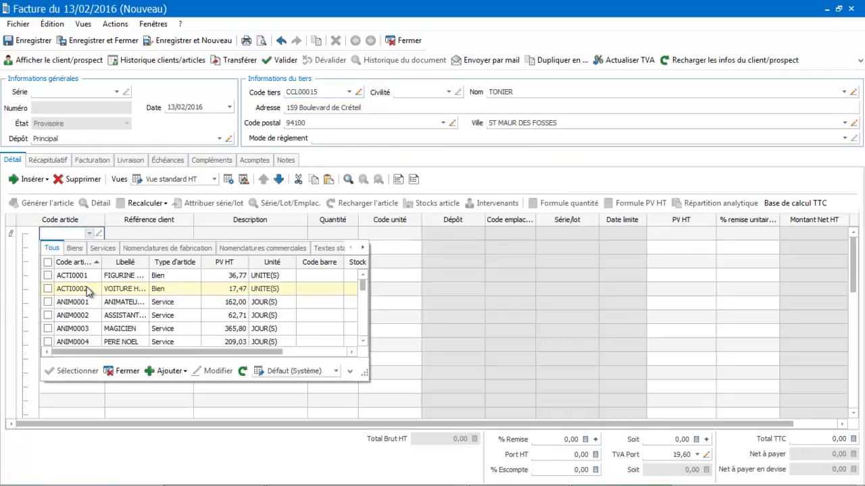
pyautogui.scroll(-4, 361, 327)
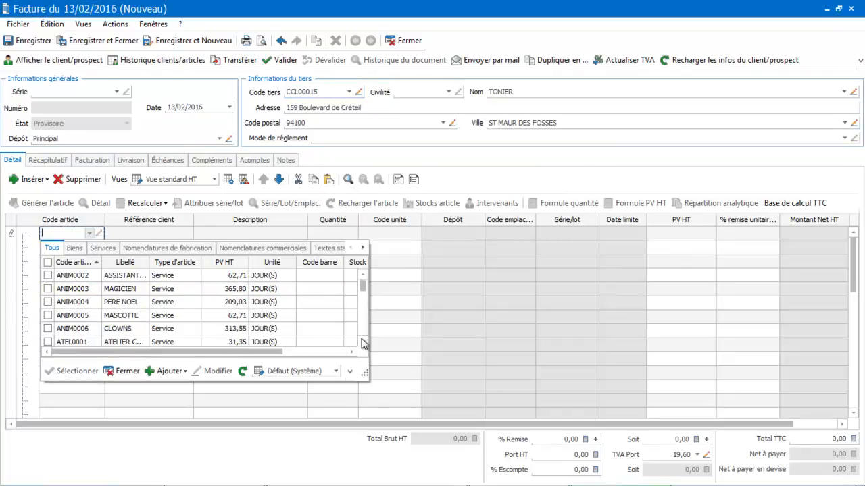
pyautogui.doubleClick(211, 320)
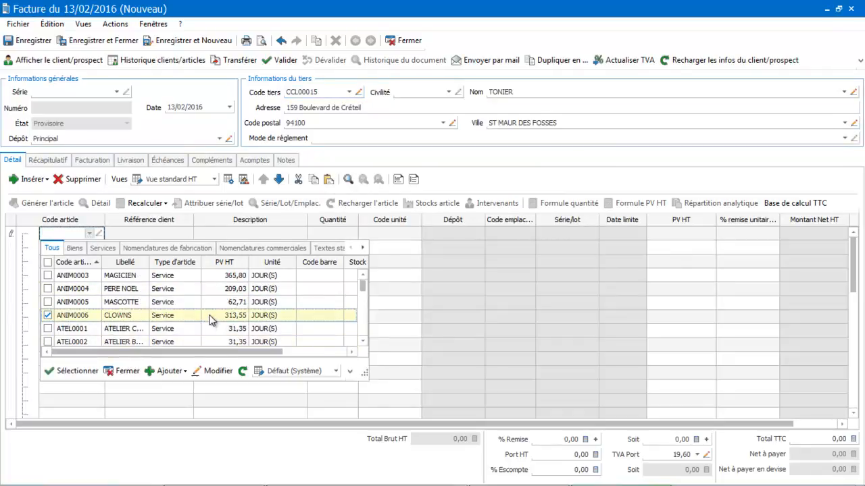
pyautogui.click(120, 42)
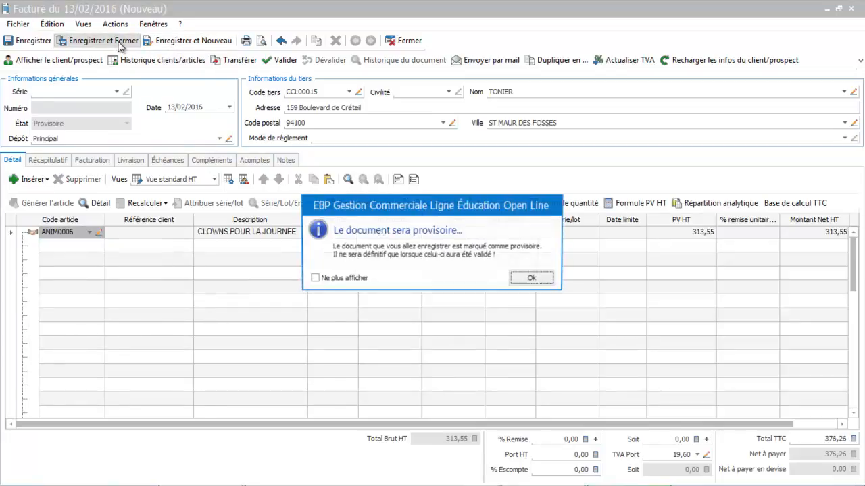
pyautogui.click(533, 278)
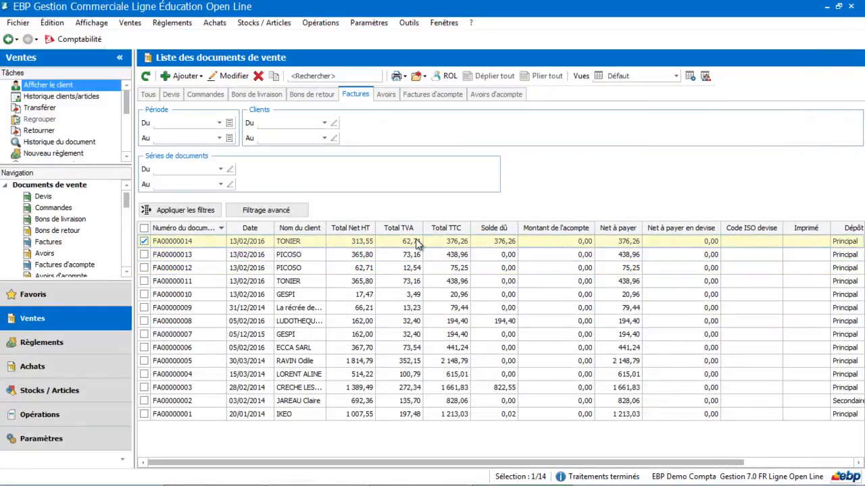
# Step: Transfer the new TONIER invoice into a credit note (Avoir) dated 13/02/2016
pyautogui.rightClick(417, 245)
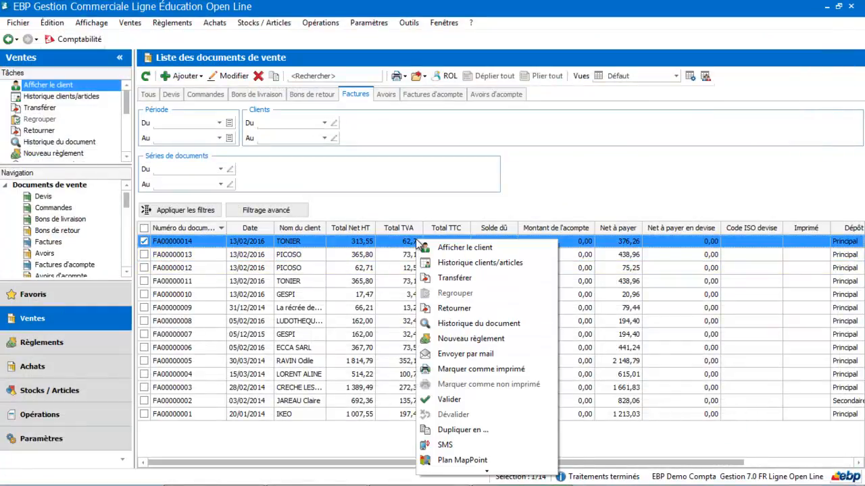
pyautogui.click(432, 280)
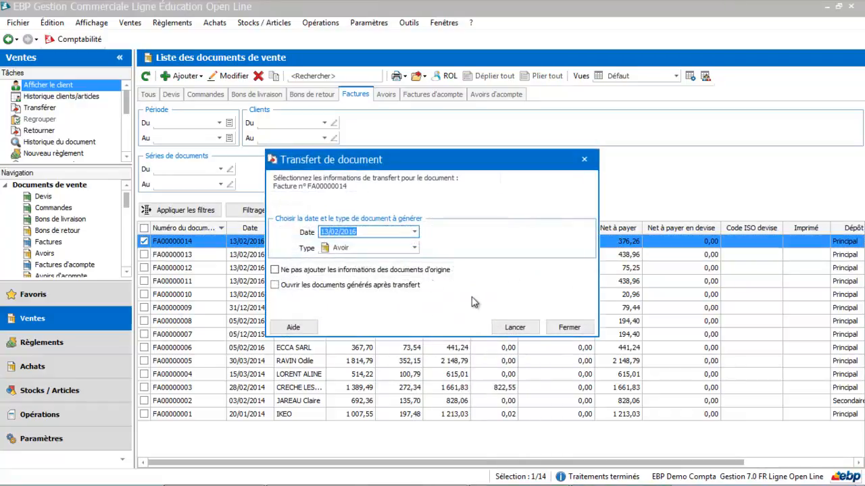
pyautogui.click(515, 328)
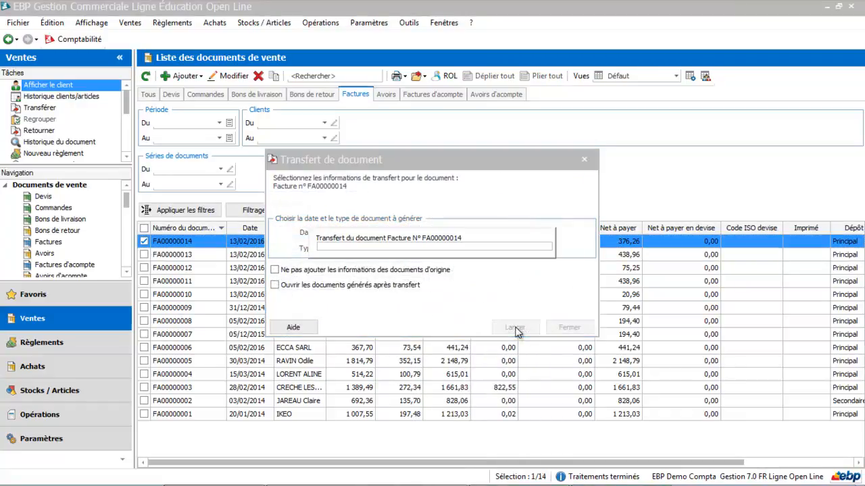
pyautogui.click(573, 329)
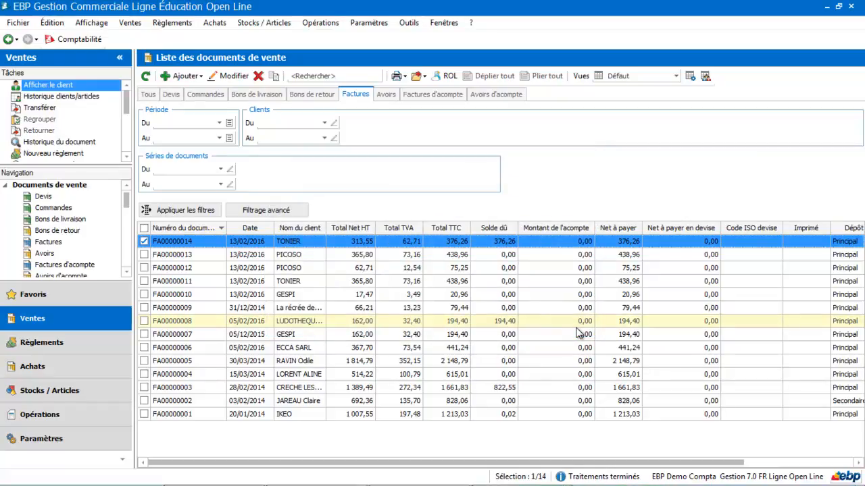
pyautogui.click(490, 244)
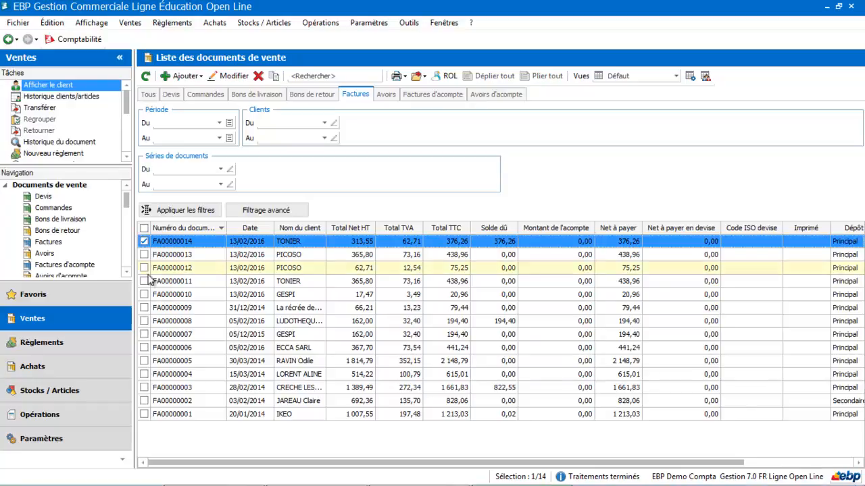
# Step: Display the client payment schedule (Échéancier) and filter the unpaid due dates to the client TONIER
pyautogui.click(41, 343)
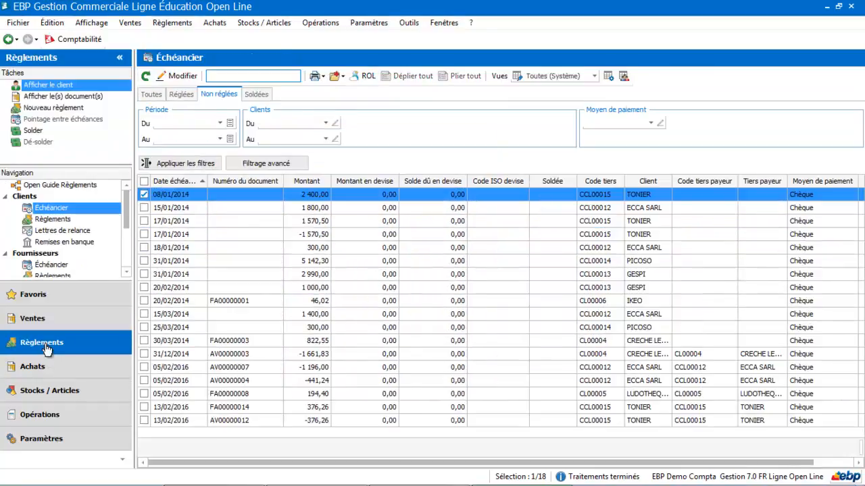
pyautogui.click(40, 185)
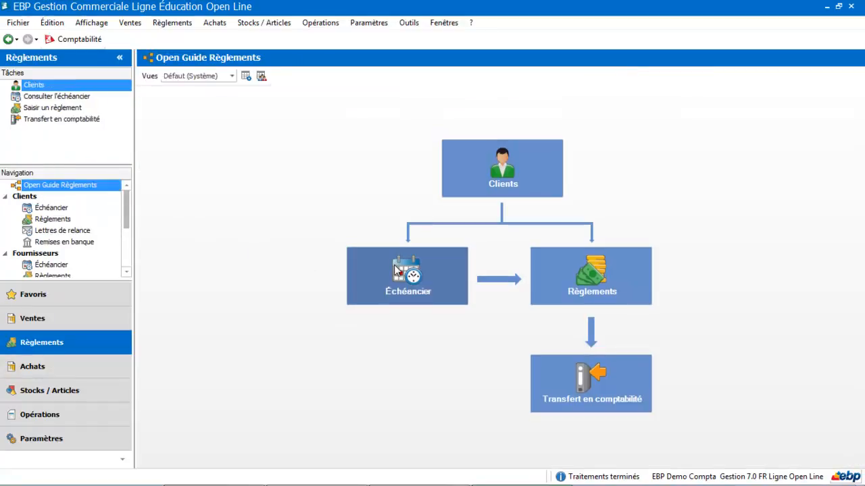
pyautogui.click(398, 272)
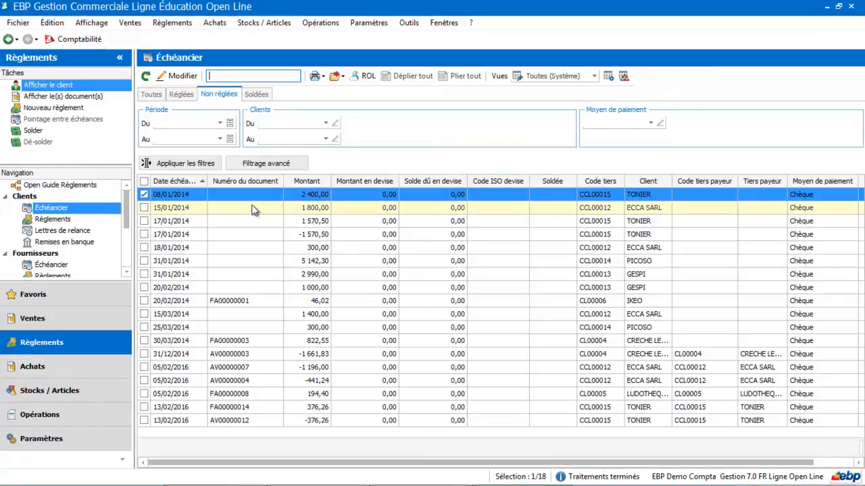
pyautogui.click(326, 124)
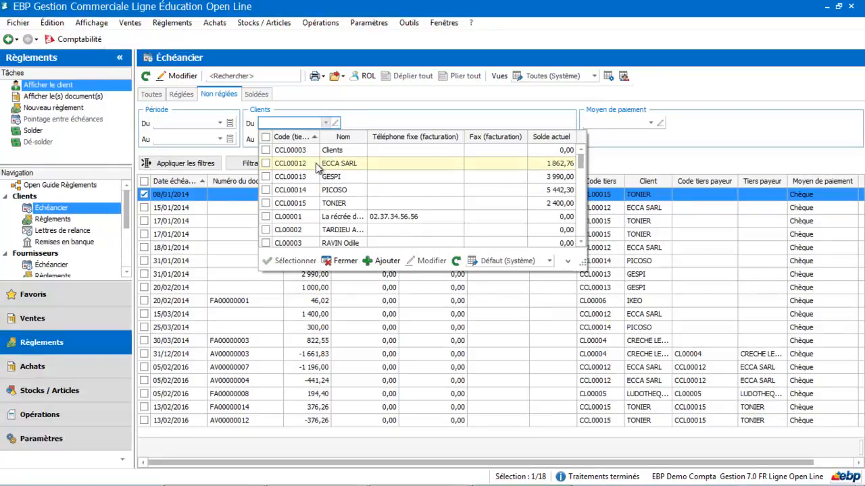
pyautogui.click(304, 203)
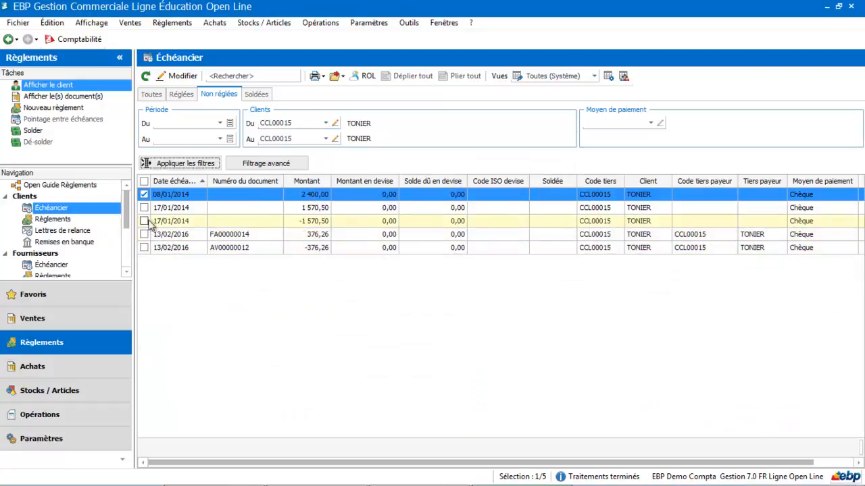
# Step: Match TONIER's invoice and credit note due dates of 13/02/2016, save the matching, and check the invoice's balance due in the invoice list
pyautogui.click(143, 195)
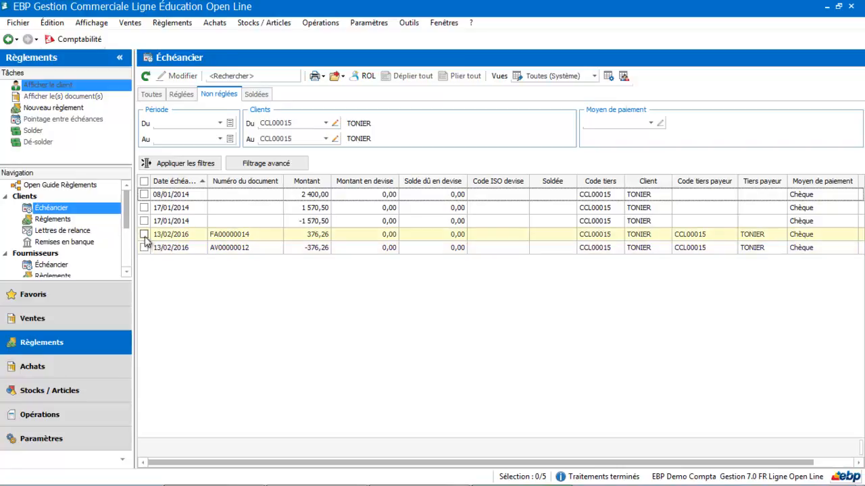
pyautogui.click(144, 235)
pyautogui.click(144, 248)
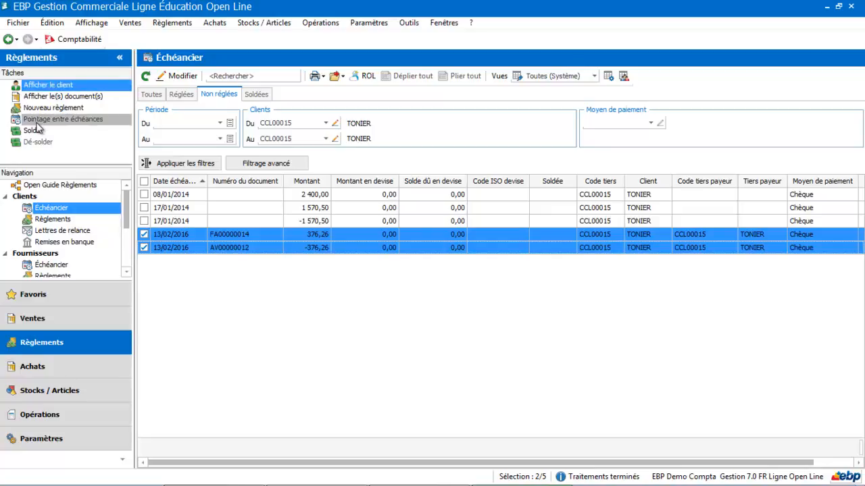
pyautogui.click(37, 120)
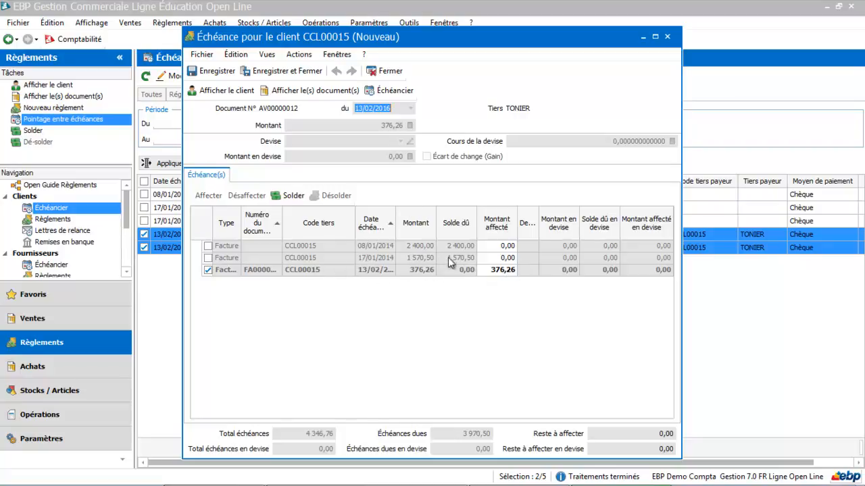
pyautogui.click(279, 74)
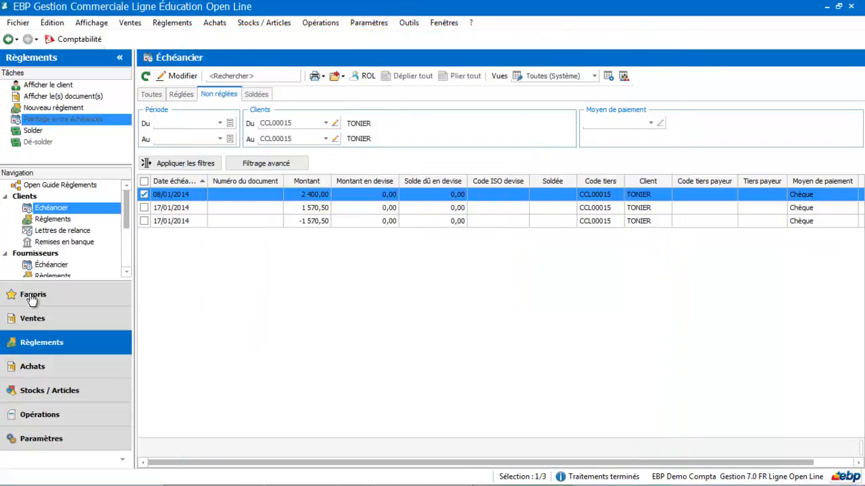
pyautogui.click(29, 320)
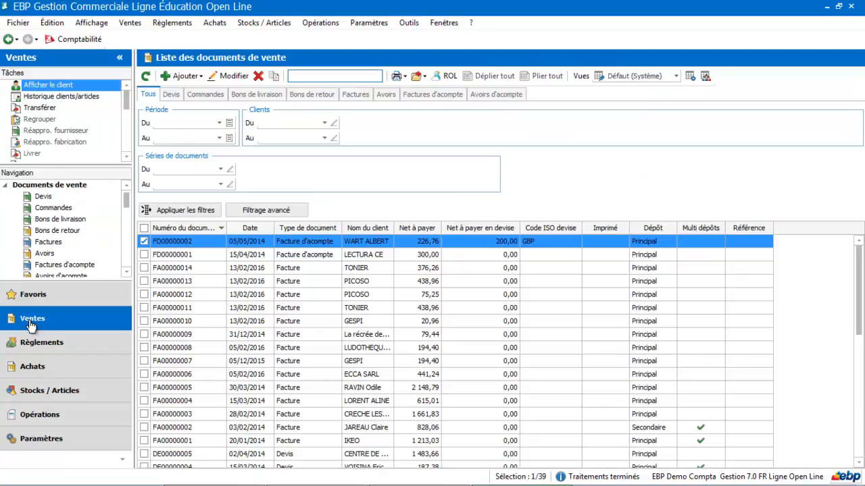
pyautogui.click(355, 96)
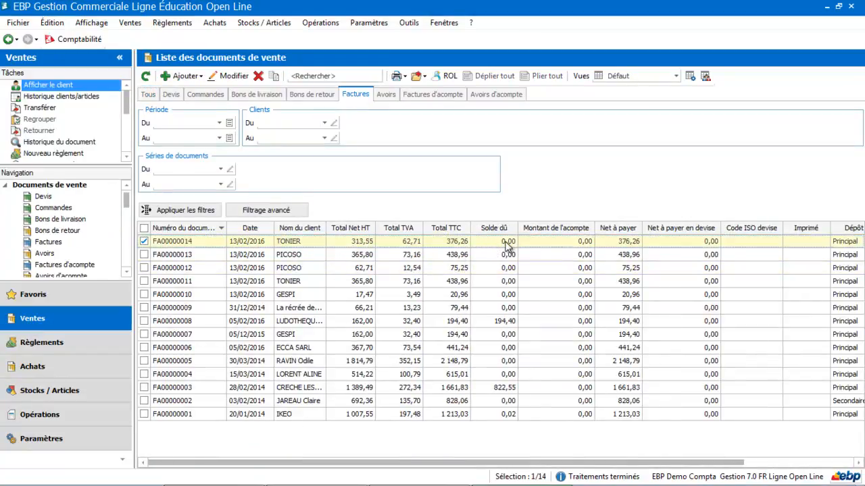
# Step: Enable "Pointage automatique lors d'un transfert de facture en avoir" in the company's general sales document options and save the settings
pyautogui.click(79, 440)
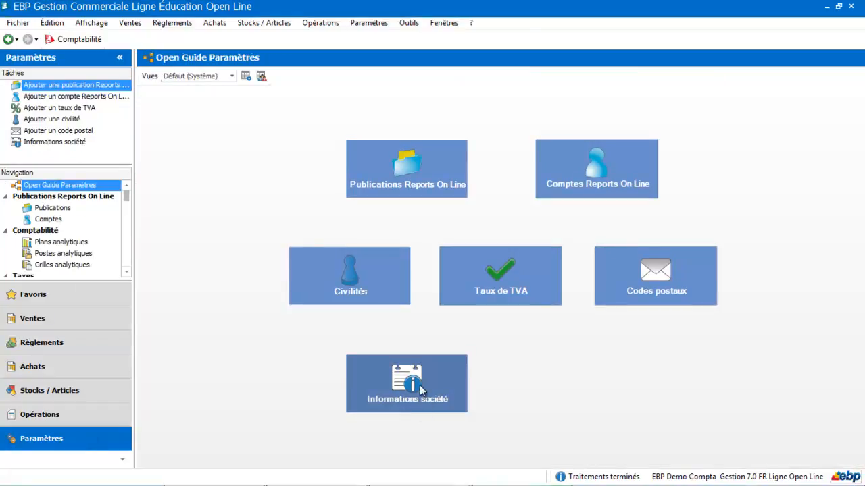
pyautogui.click(420, 386)
pyautogui.click(214, 342)
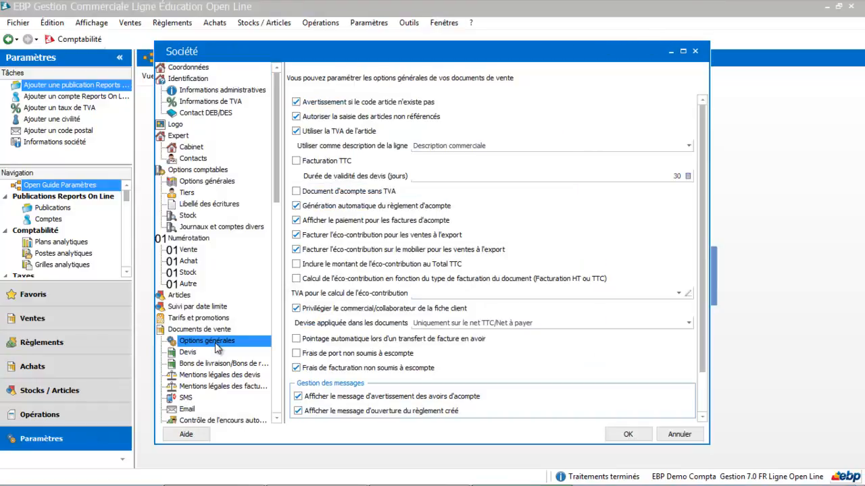
pyautogui.click(296, 339)
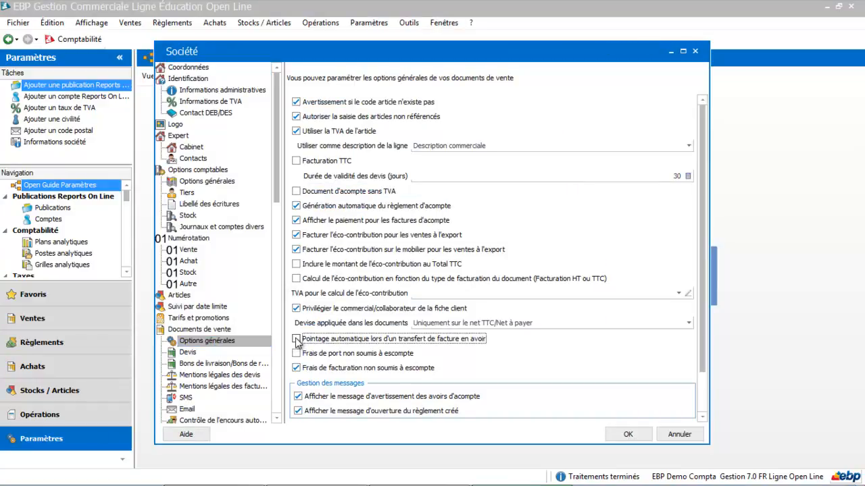
pyautogui.click(296, 339)
pyautogui.click(628, 434)
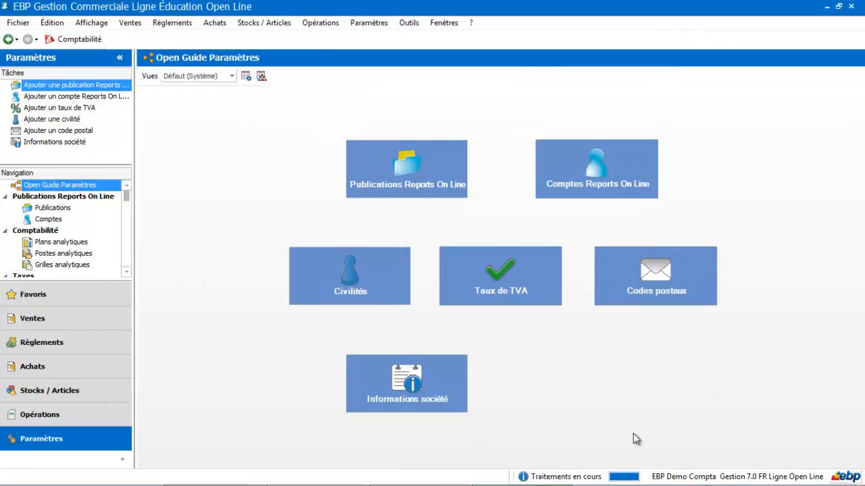
# Step: Create a new sales invoice (Facture) from the invoice list for the client TONIER
pyautogui.click(72, 324)
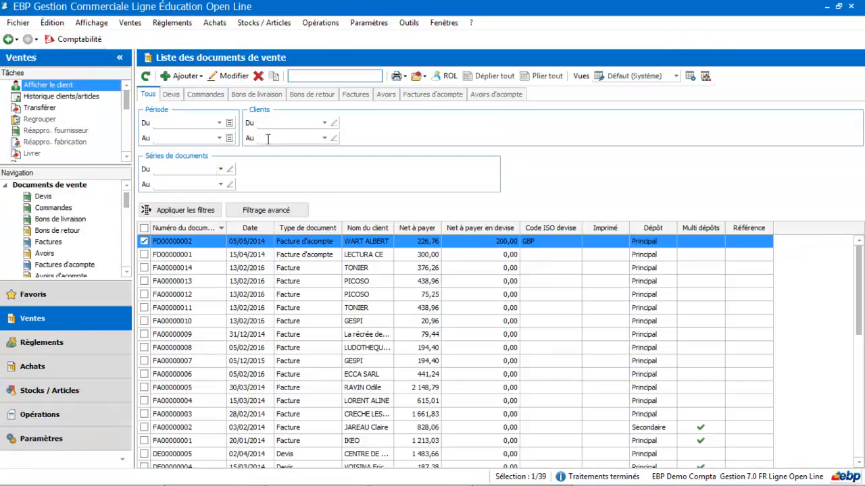
pyautogui.click(355, 95)
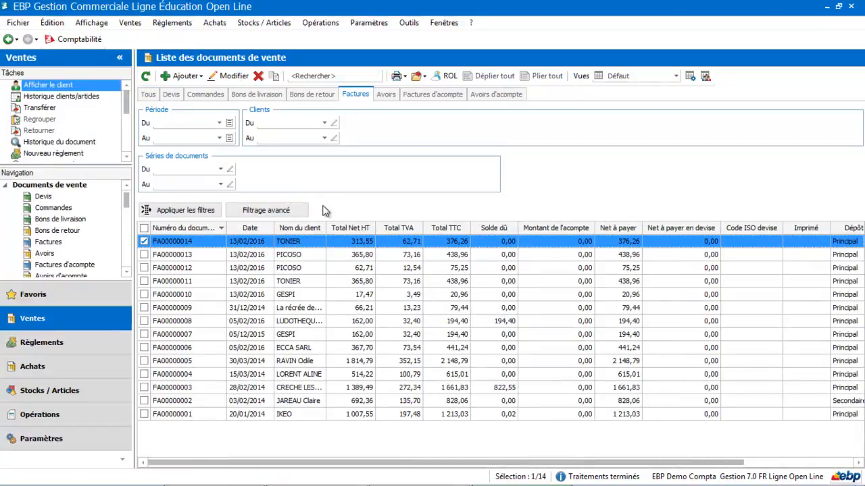
pyautogui.click(190, 78)
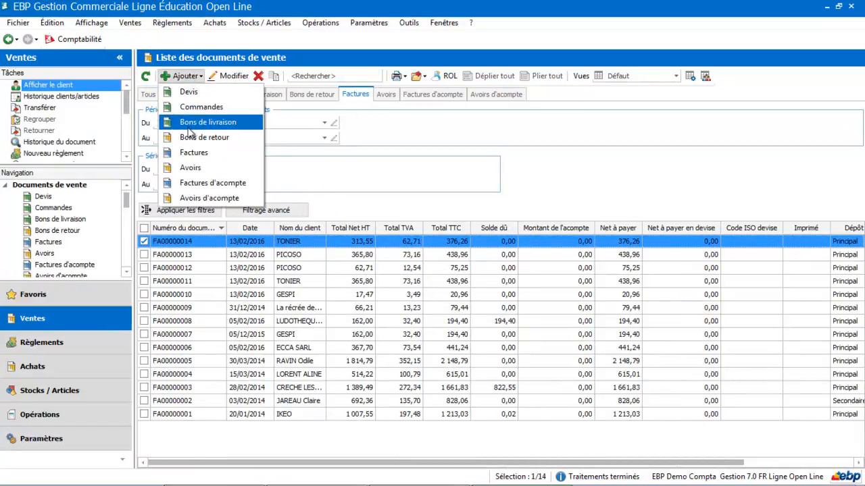
pyautogui.click(184, 153)
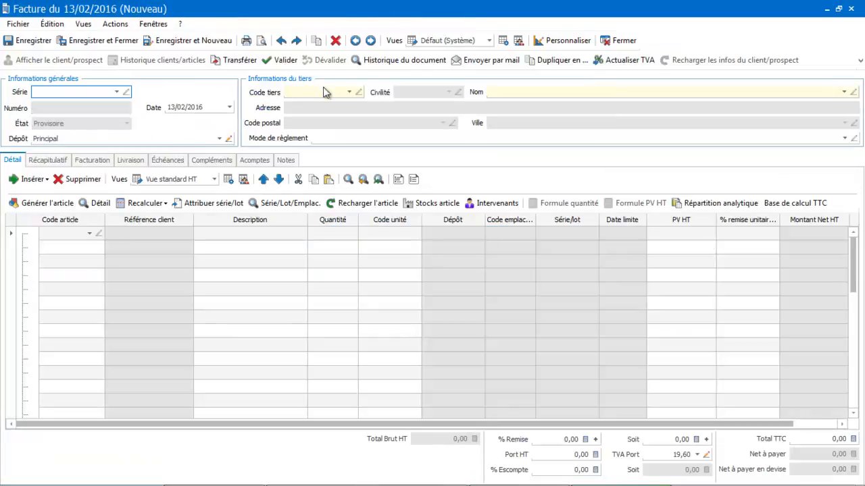
pyautogui.click(349, 91)
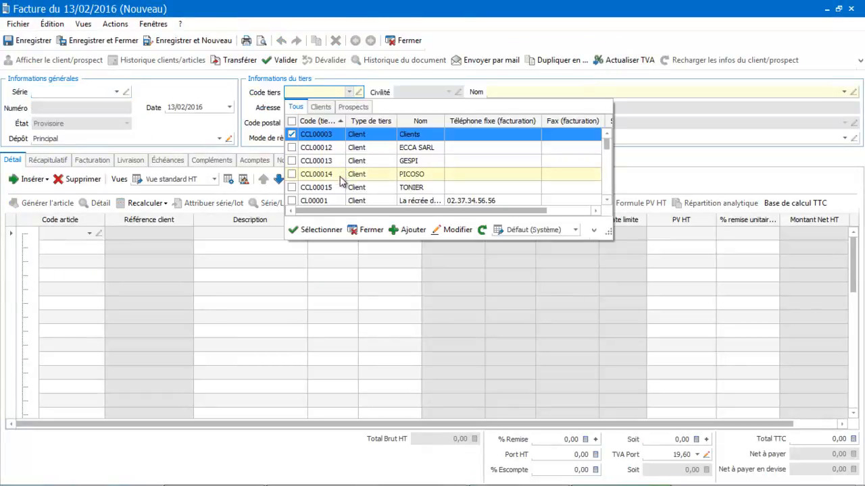
pyautogui.click(338, 188)
pyautogui.doubleClick(338, 189)
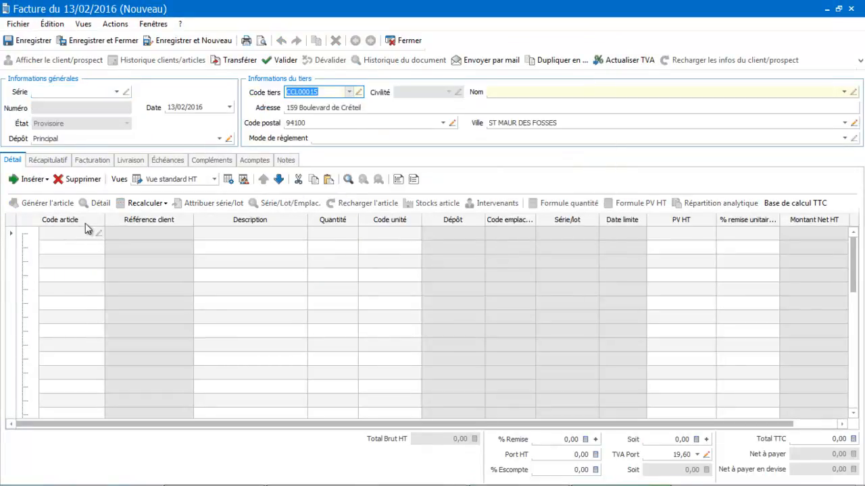
# Step: Add article ANIM0002 to the TONIER invoice's first line, then save and close it as a provisional document
pyautogui.click(90, 234)
pyautogui.click(85, 315)
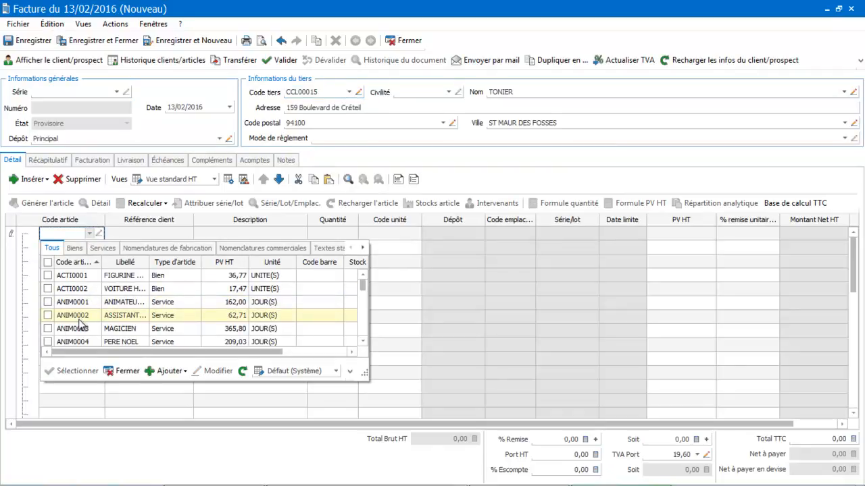
pyautogui.doubleClick(84, 315)
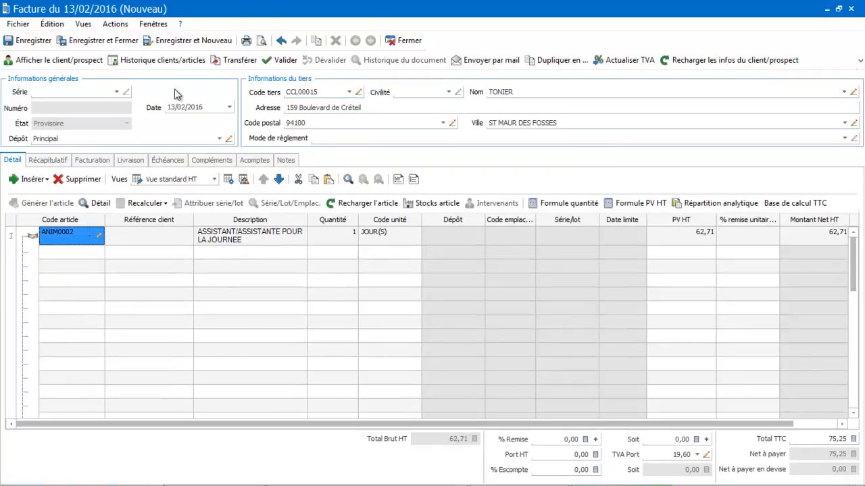
pyautogui.click(103, 42)
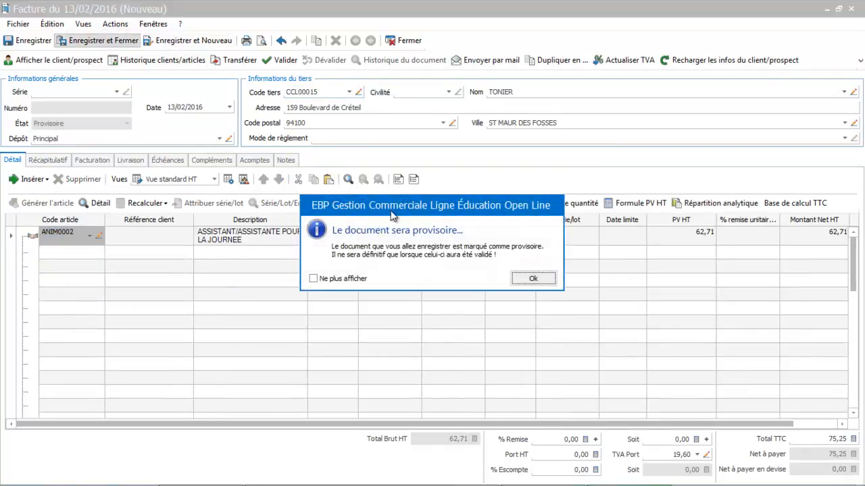
pyautogui.click(532, 279)
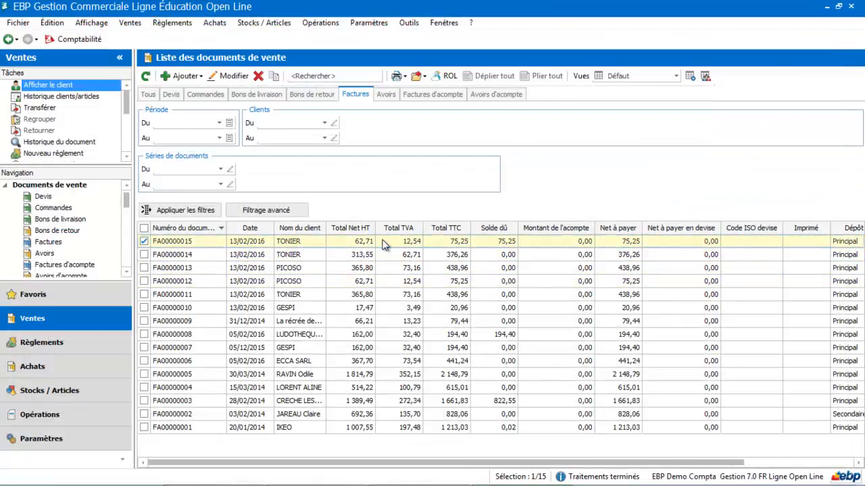
# Step: Transfer the newly saved TONIER invoice for article ANIM0002 into a credit note (Avoir) dated 13/02/2016
pyautogui.rightClick(385, 241)
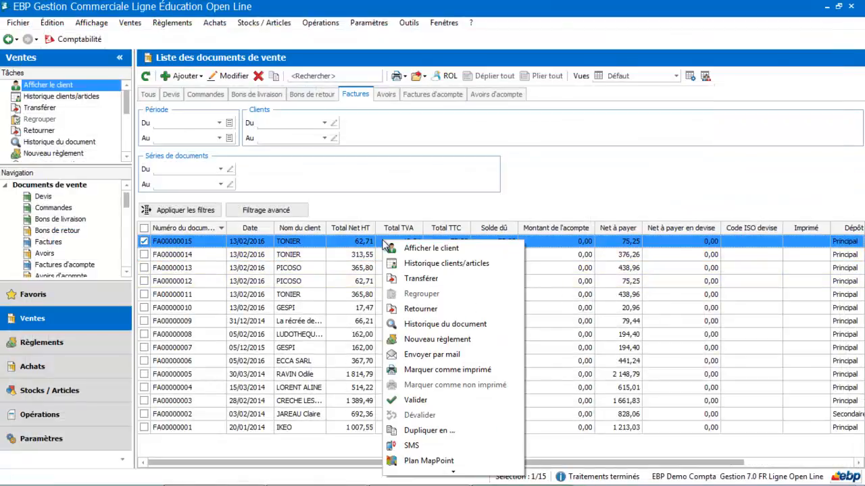
pyautogui.click(398, 280)
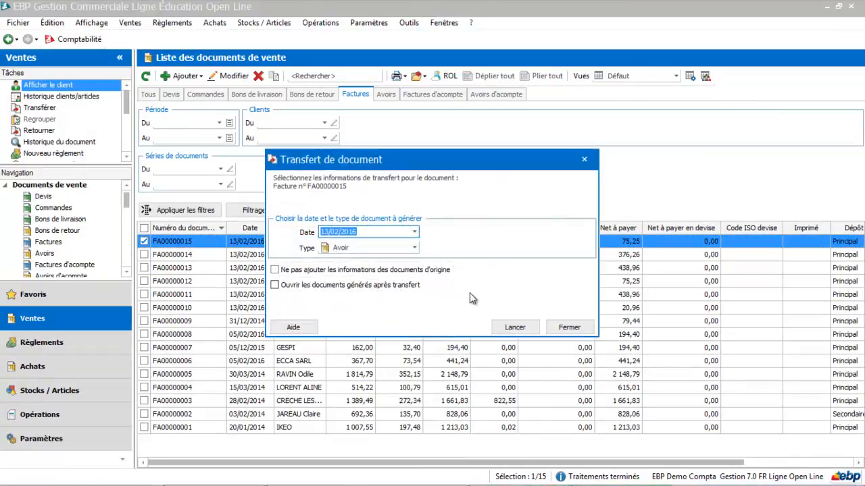
pyautogui.click(511, 329)
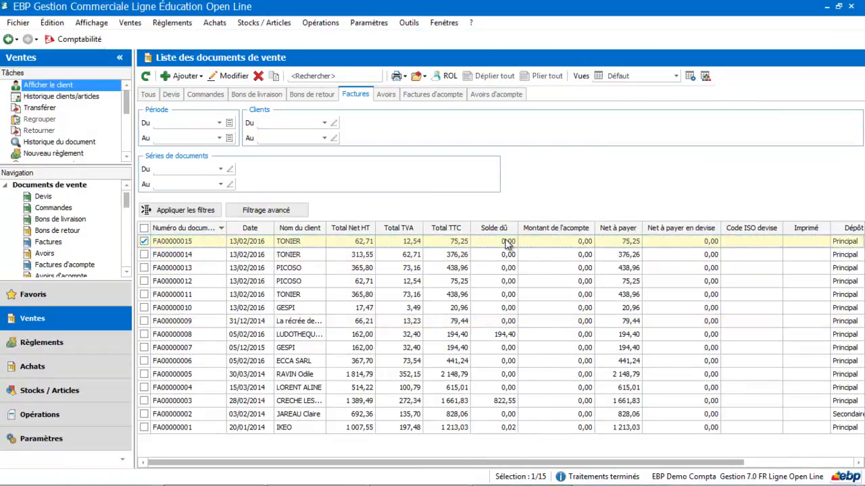